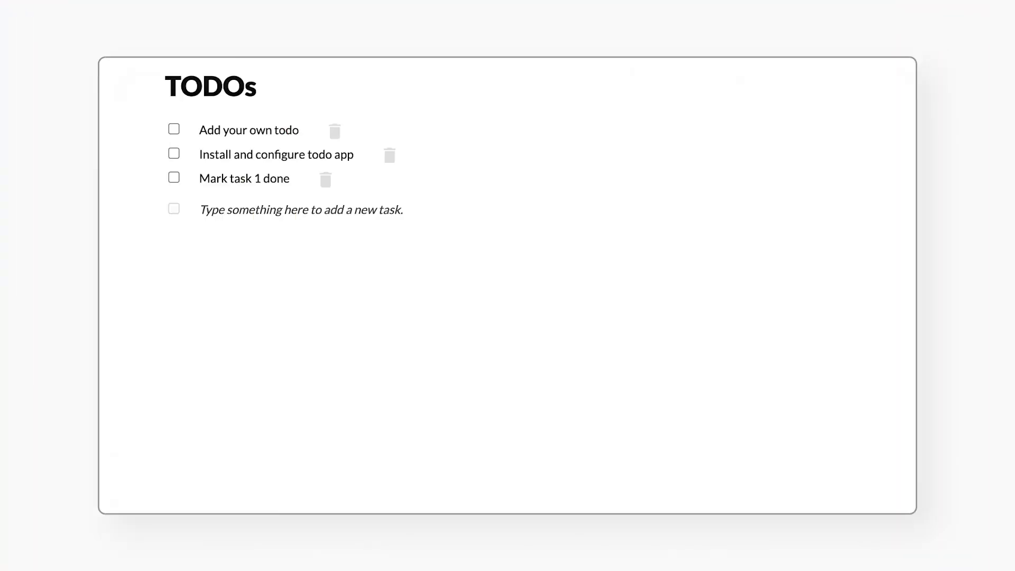
- Mark the three starter tasks done and add a new task 'Record Demo Video'
click(174, 154)
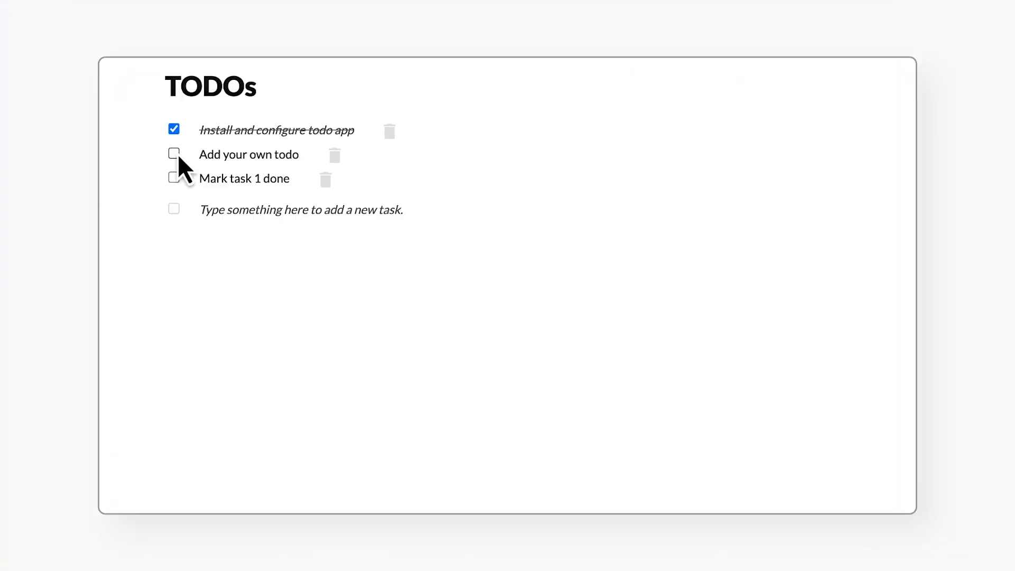
click(174, 178)
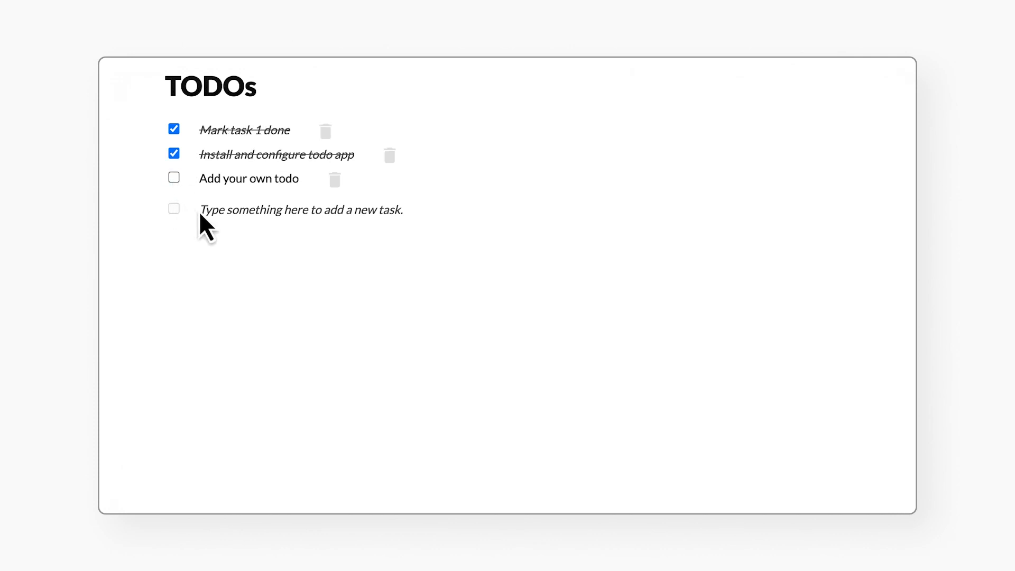
click(225, 210)
text(Record Demo Video)
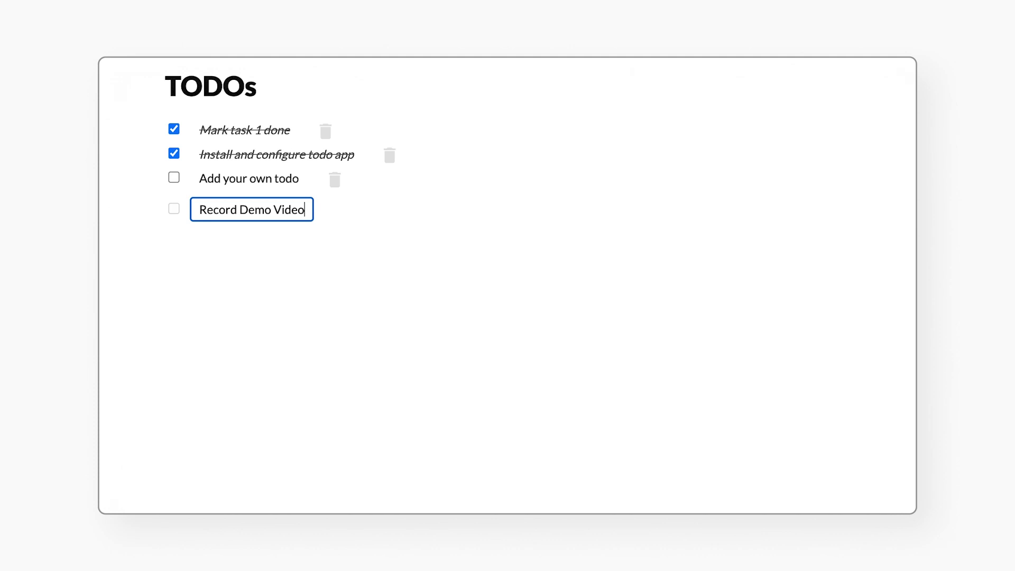
key(Return)
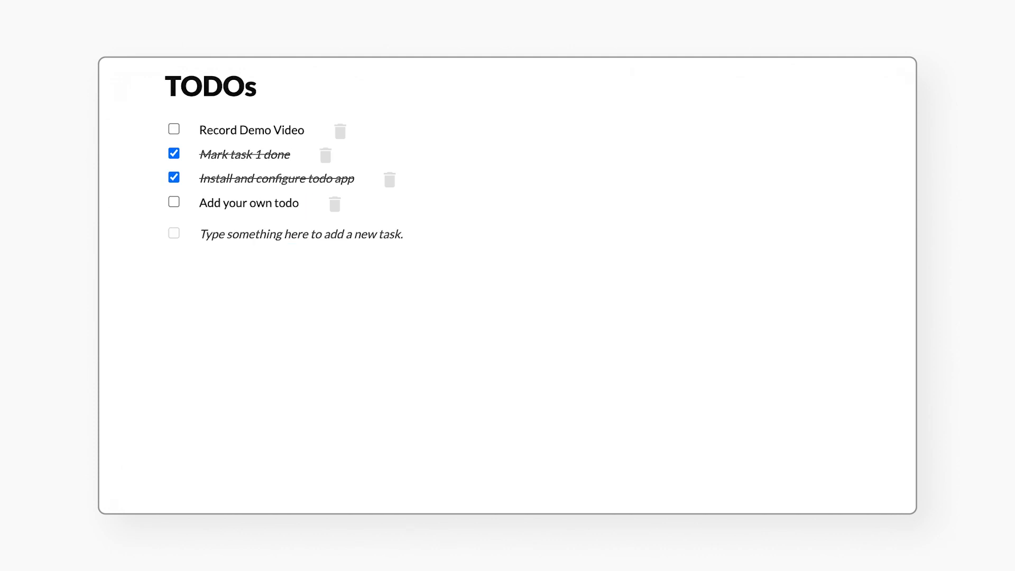
click(173, 202)
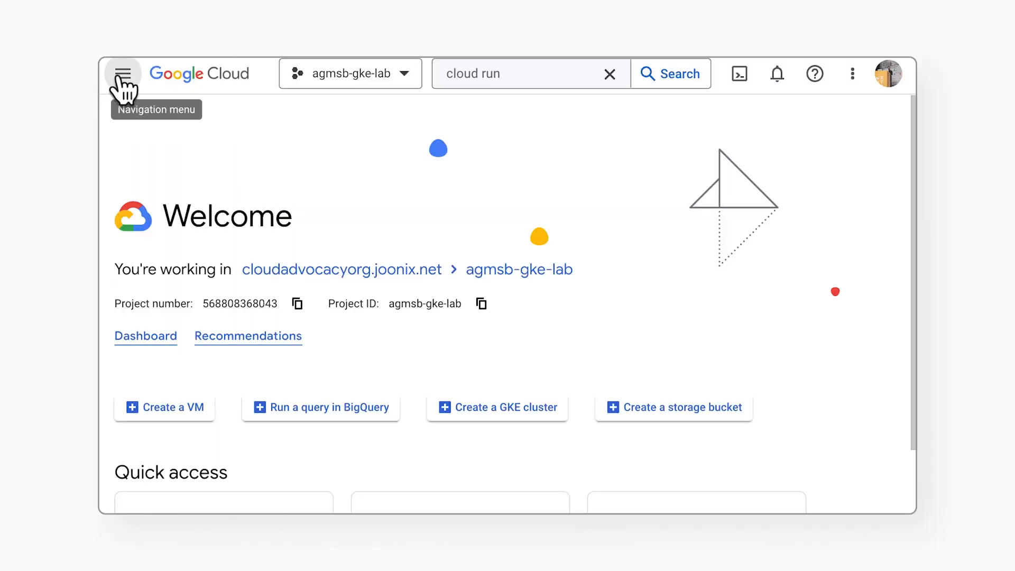
- Reach the Three-tier web application solution via Products and solutions > Jump-start solutions
click(123, 76)
mouse_move(215, 160)
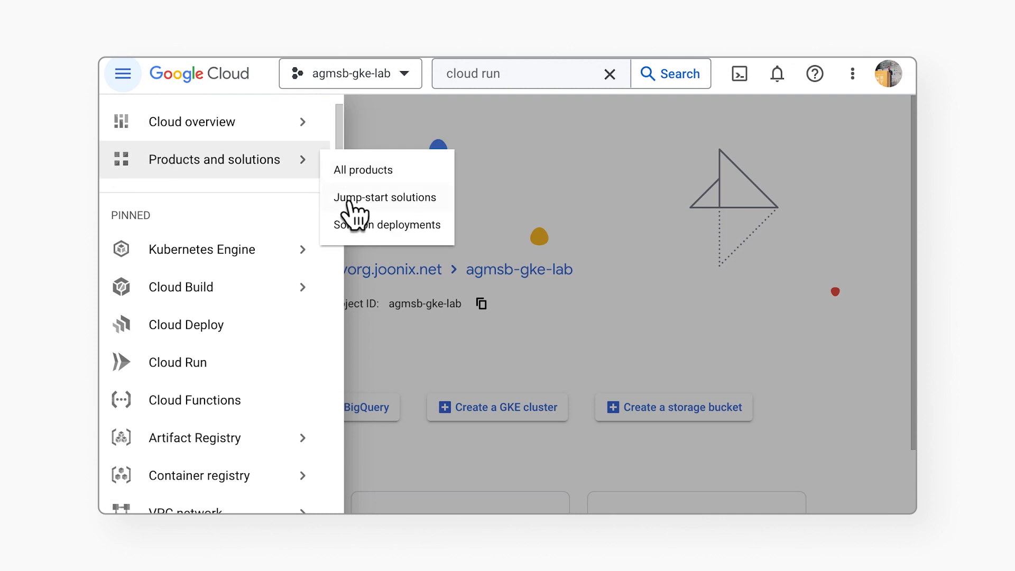
click(353, 202)
scroll(353, 203, down, 5)
scroll(352, 204, down, 4)
click(605, 366)
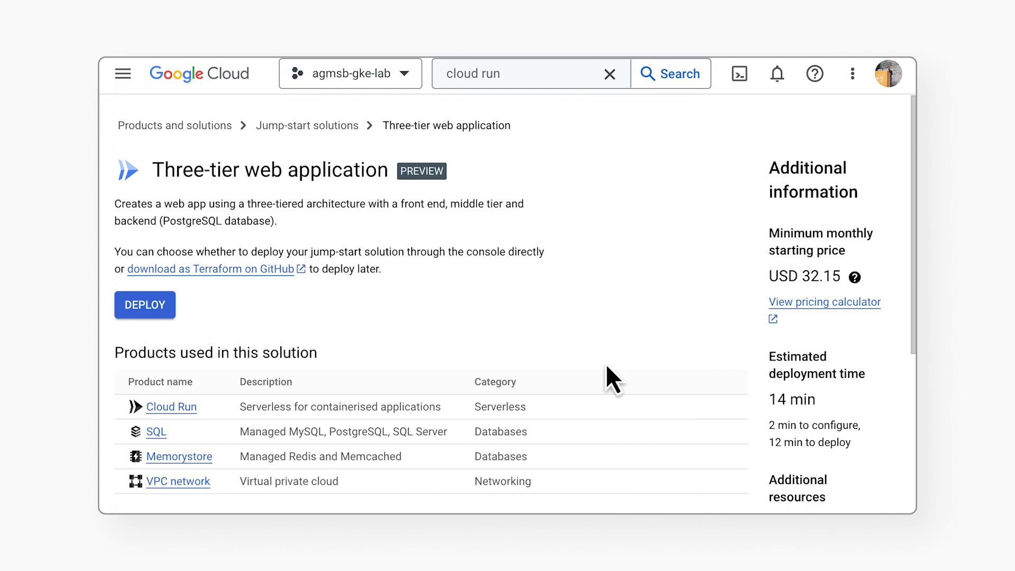
scroll(605, 365, down, 1)
scroll(606, 365, down, 2)
scroll(606, 365, down, 3)
scroll(606, 363, down, 2)
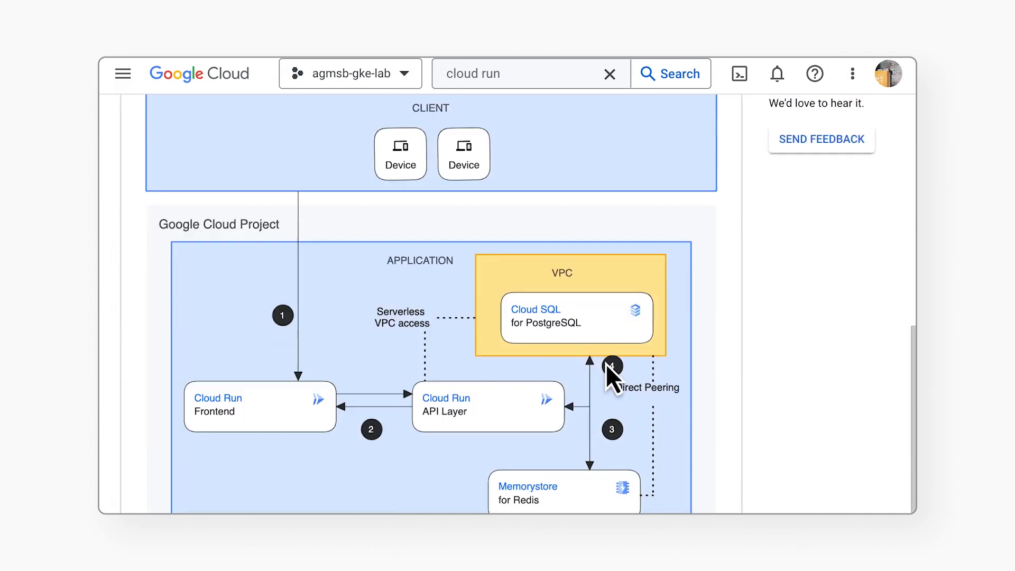
scroll(606, 364, down, 2)
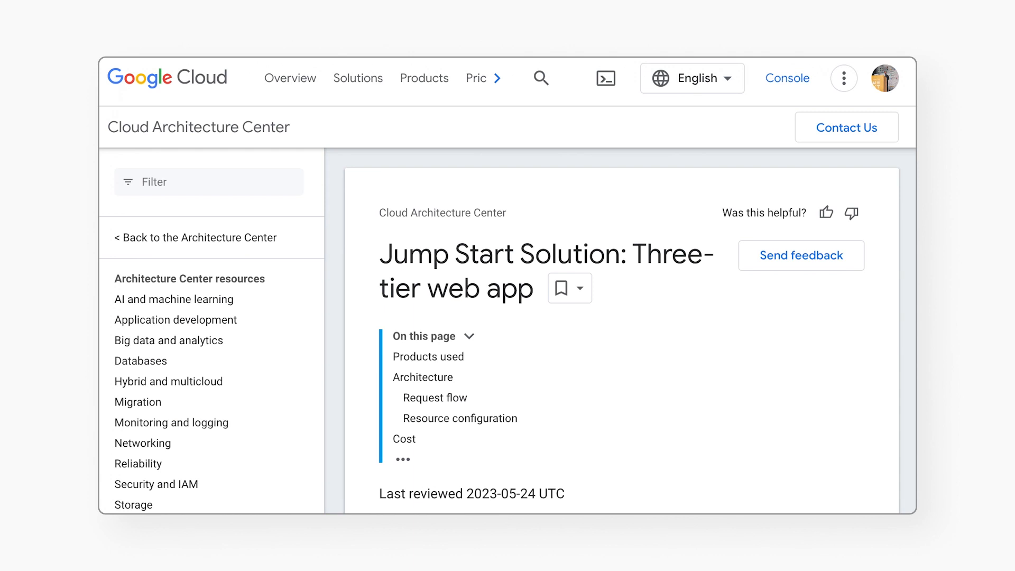
scroll(883, 317, down, 2)
scroll(879, 324, down, 2)
scroll(879, 323, down, 3)
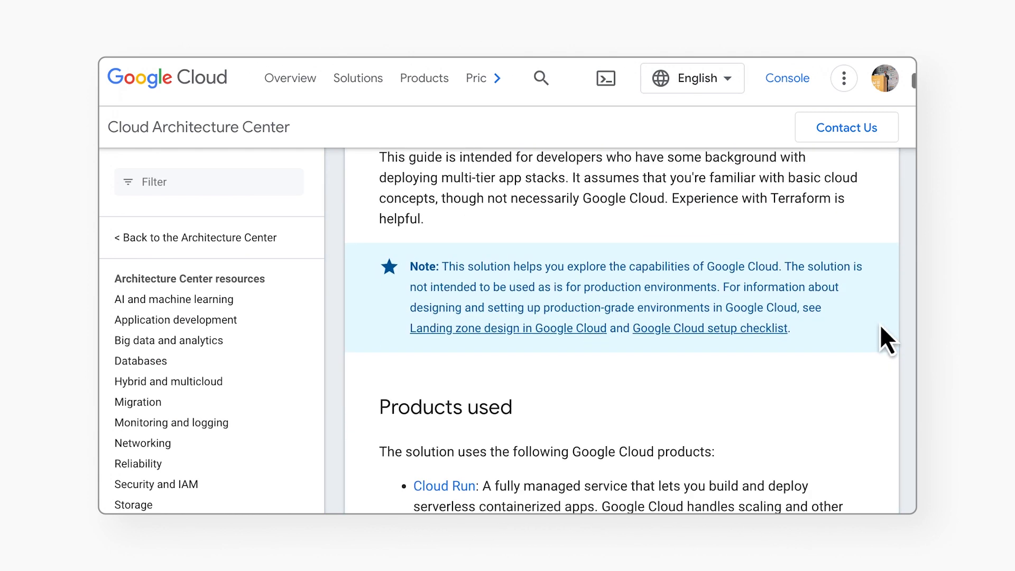
scroll(880, 324, down, 3)
scroll(881, 326, down, 3)
scroll(880, 325, down, 3)
scroll(881, 325, down, 3)
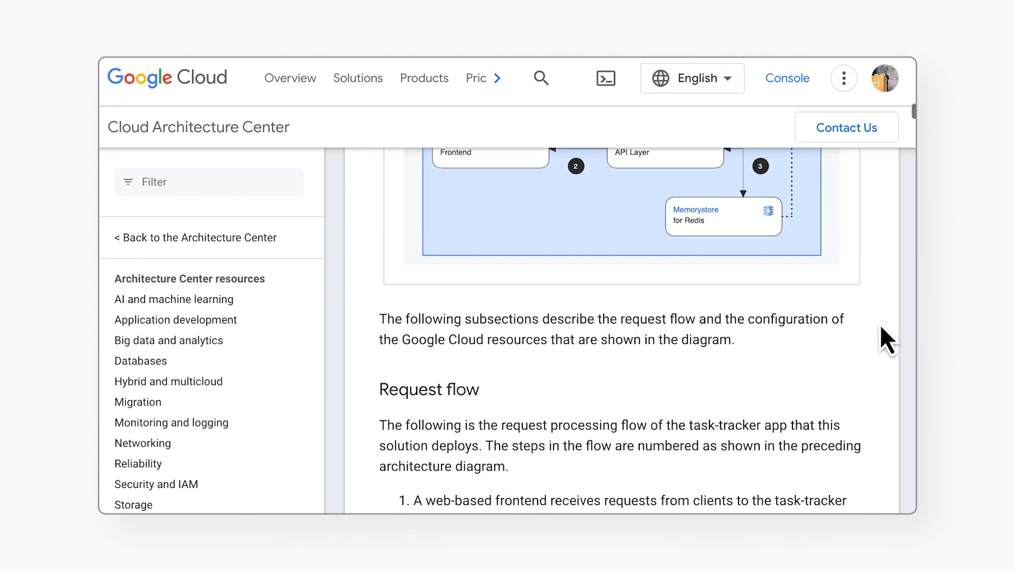
scroll(881, 326, down, 2)
scroll(881, 326, down, 3)
scroll(880, 326, down, 2)
scroll(881, 326, down, 2)
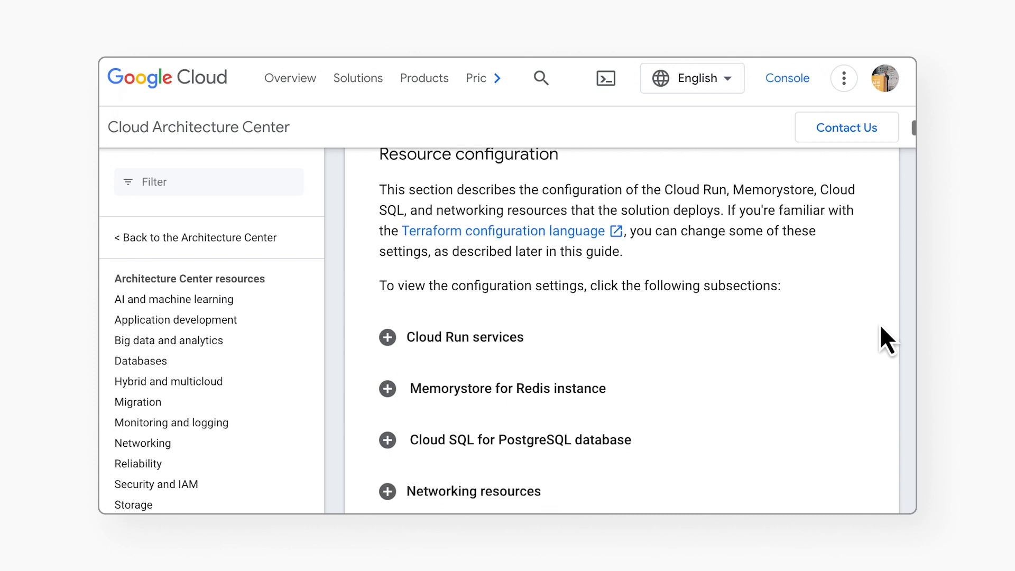
scroll(881, 326, down, 3)
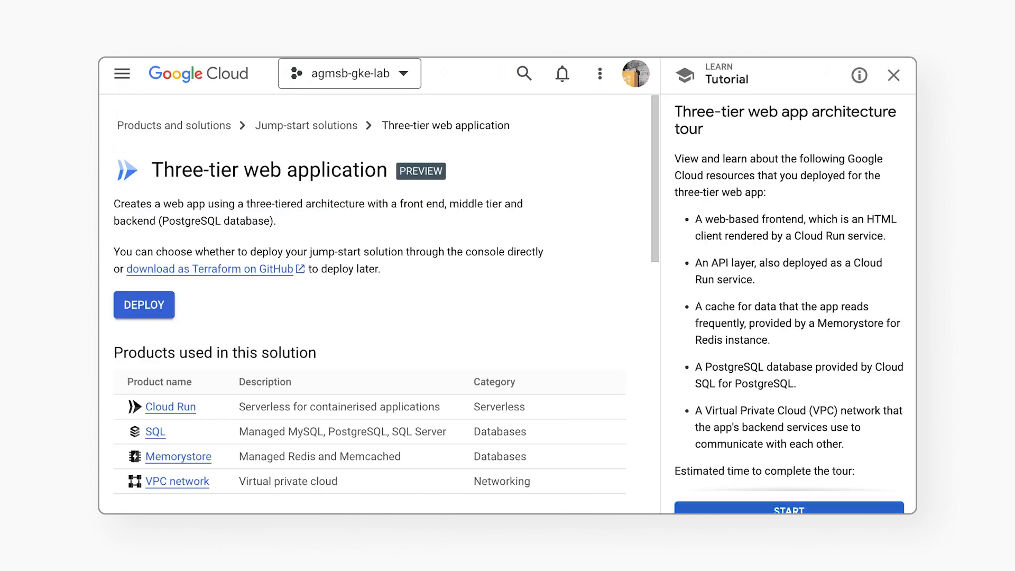
scroll(787, 476, down, 3)
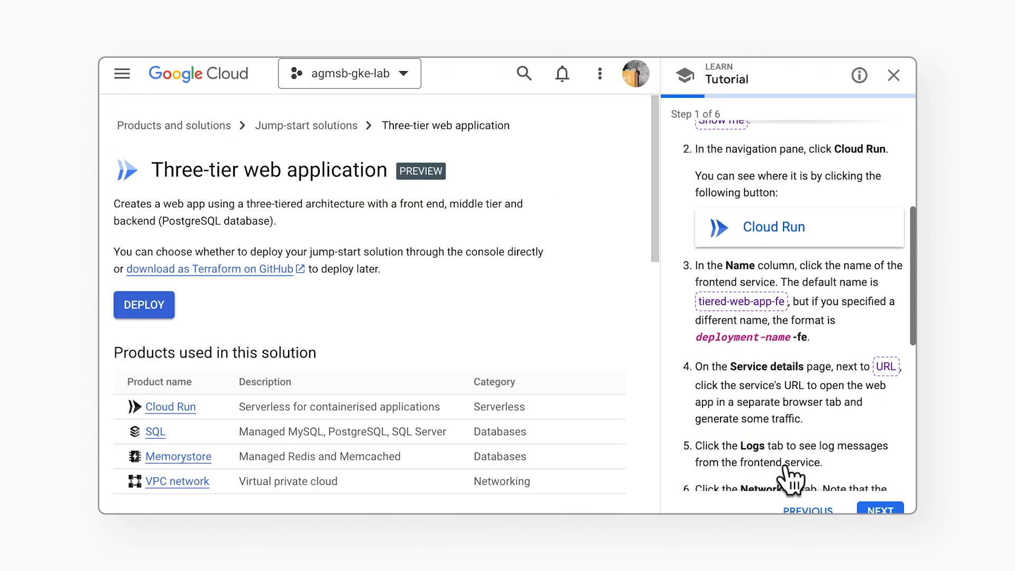
scroll(788, 476, down, 3)
scroll(788, 475, down, 2)
scroll(793, 474, down, 1)
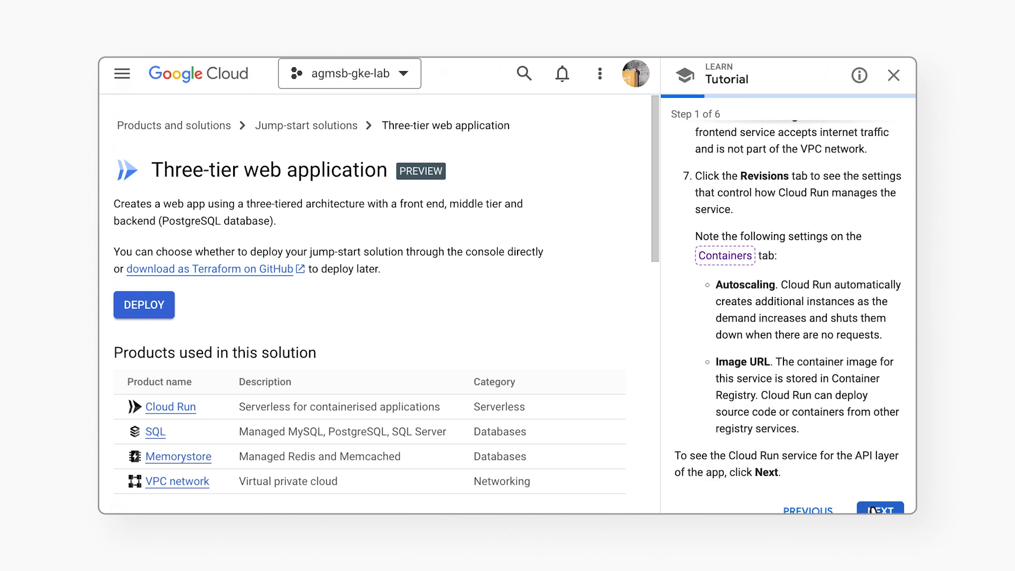